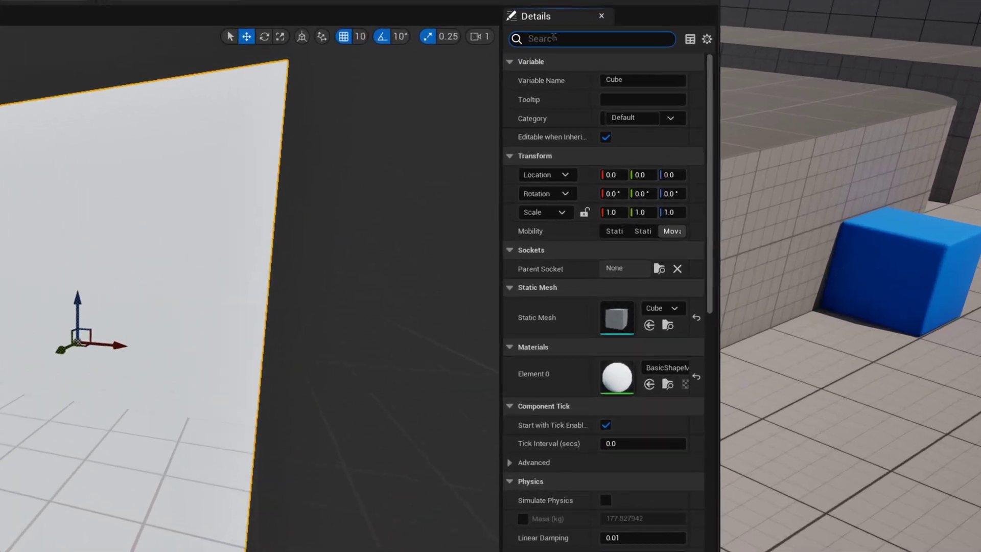
pyautogui.write('collis')
# Step: Set the Boost cube's Collision Presets to OverlapAll and bring up the Content Browser's new-asset menu
pyautogui.click(628, 202)
pyautogui.click(635, 269)
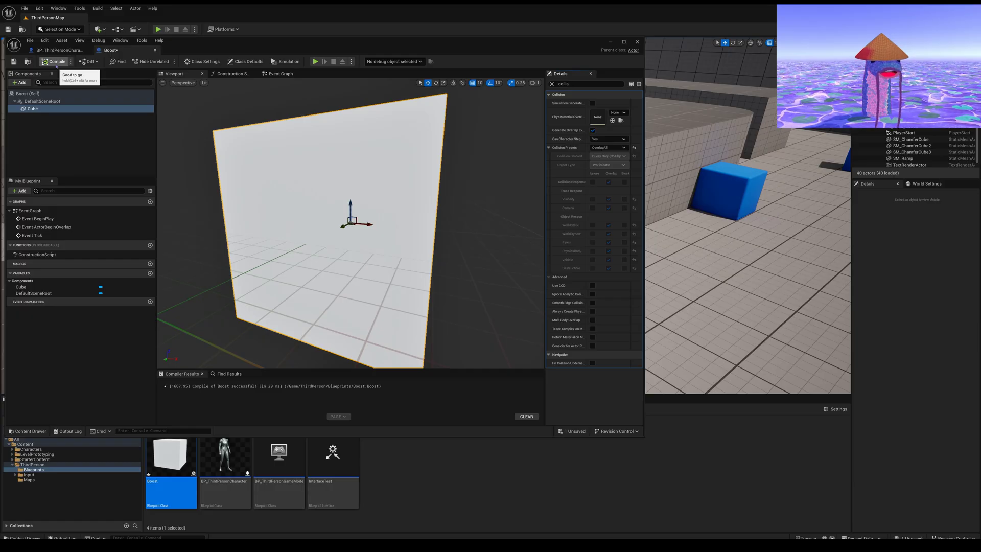
pyautogui.rightClick(477, 460)
pyautogui.moveTo(447, 311)
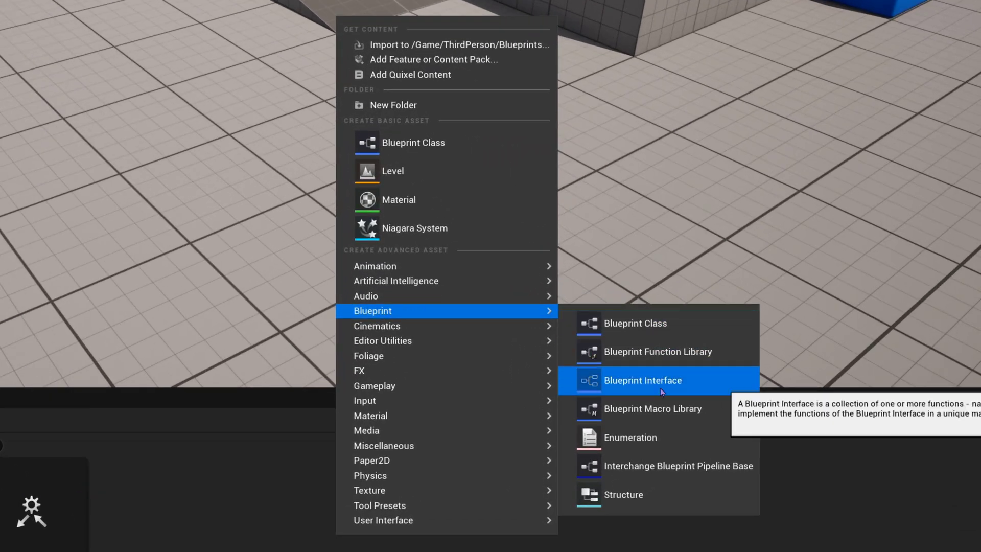
# Step: Create a Blueprint Interface named BoostInterface whose single function is named Boosting
pyautogui.click(660, 388)
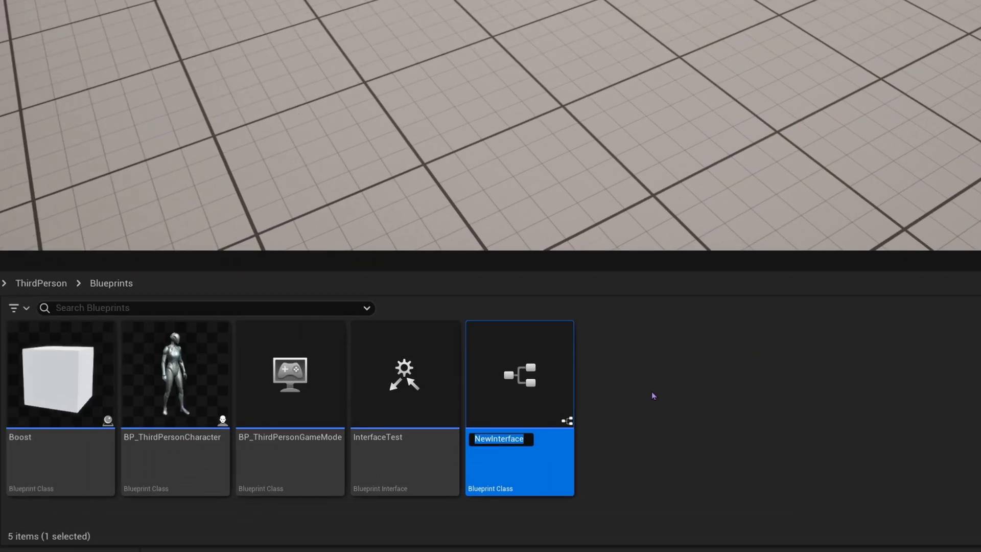
pyautogui.write('Boos')
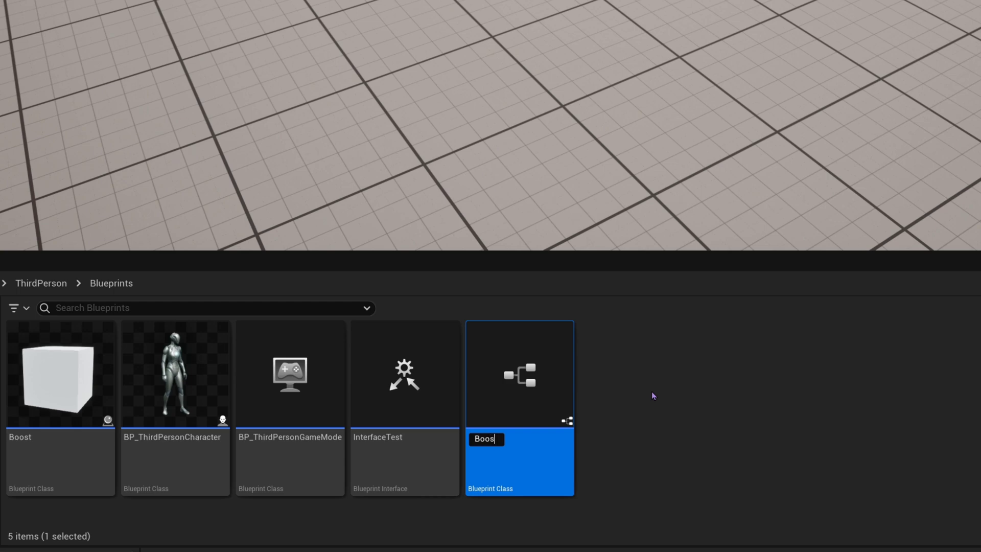
pyautogui.write('tInterf')
pyautogui.write('ace')
pyautogui.press('Return')
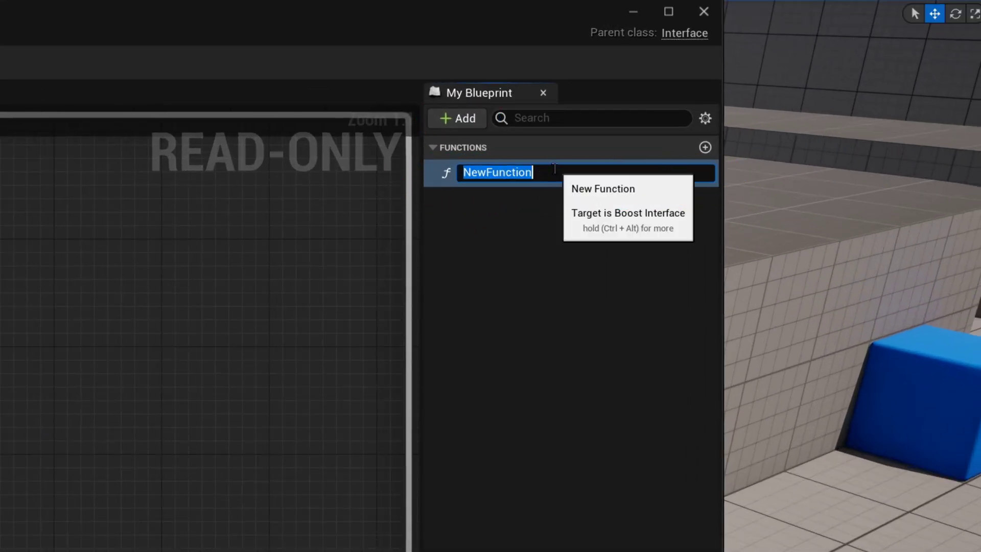
pyautogui.write('Boosting')
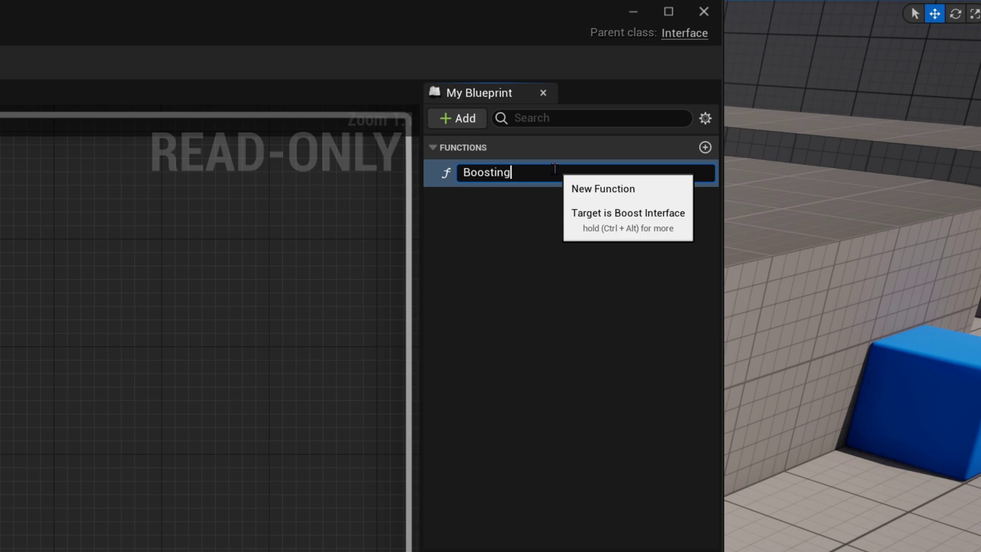
pyautogui.press('Return')
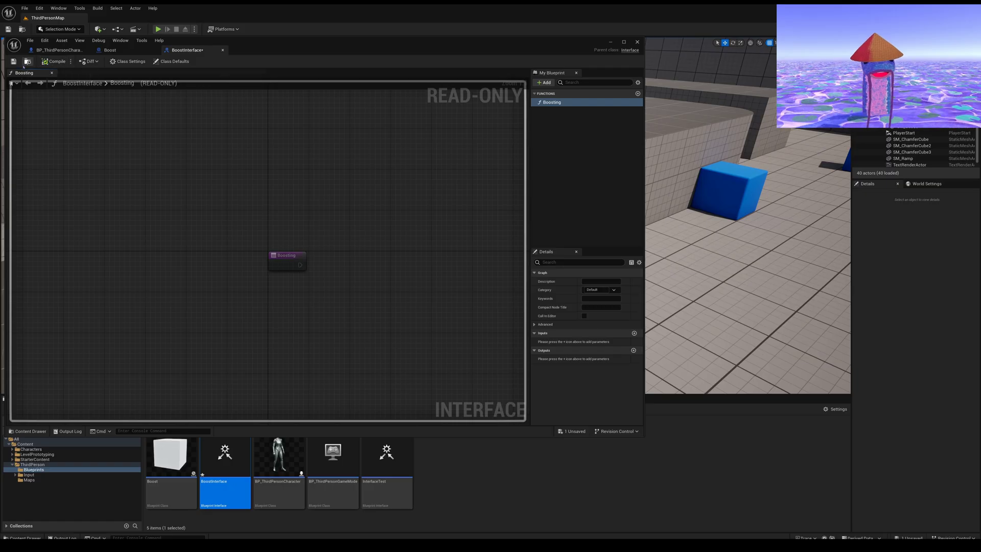
# Step: Add BoostInterface to BP_ThirdPersonCharacter's Implemented Interfaces, then go back to the Boost Blueprint
pyautogui.moveTo(284, 45); pyautogui.dragTo(381, 53)
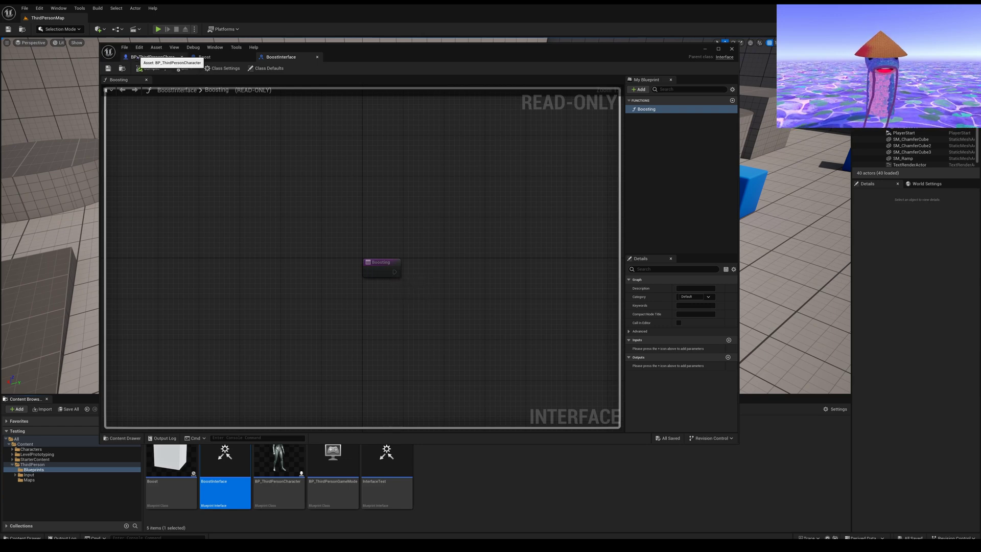
pyautogui.click(154, 57)
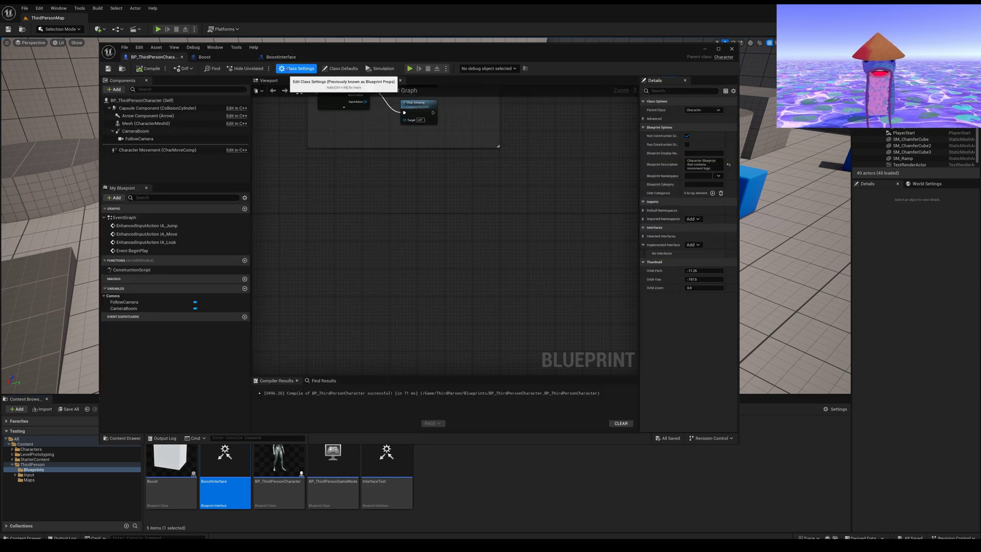
pyautogui.click(340, 69)
pyautogui.click(296, 68)
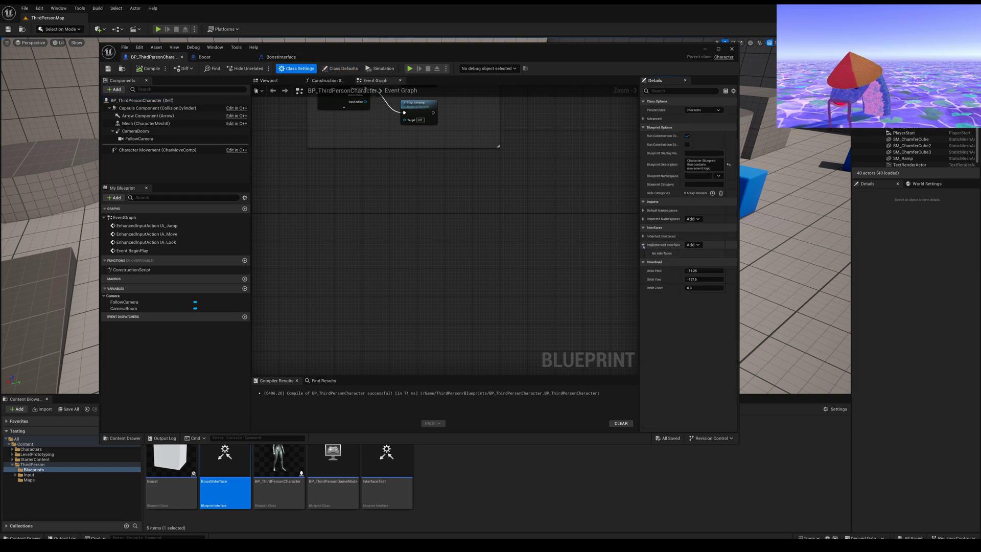
pyautogui.click(693, 244)
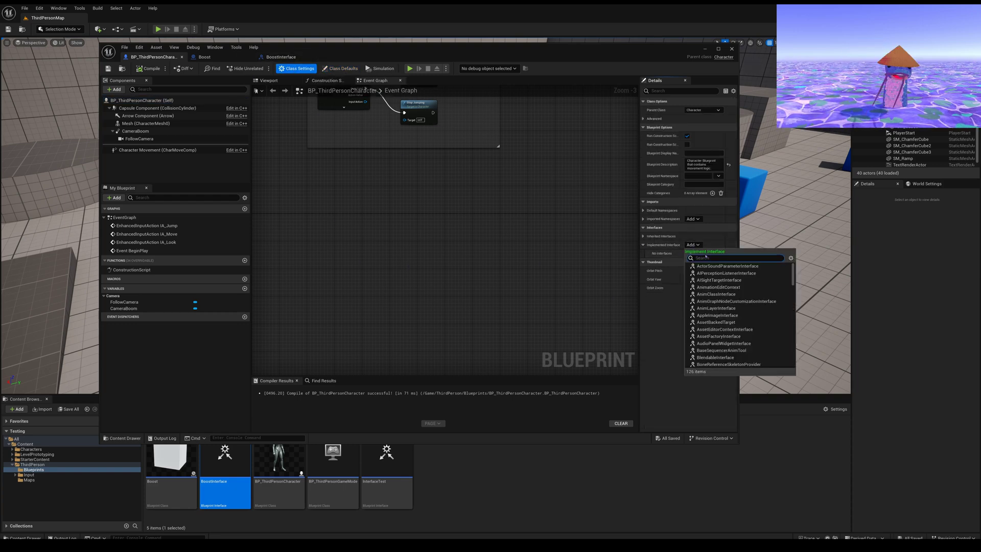
pyautogui.write('Boost')
pyautogui.click(716, 266)
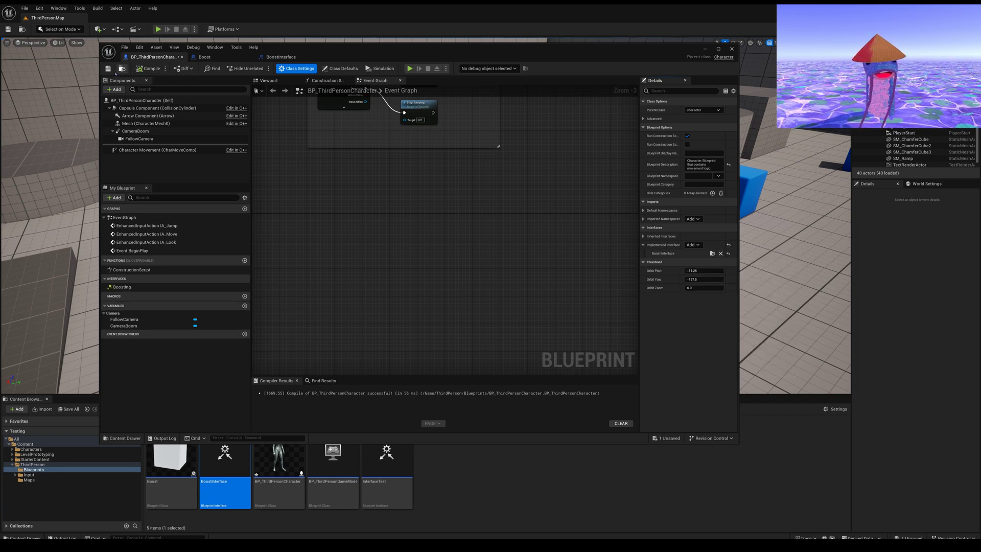
pyautogui.click(204, 57)
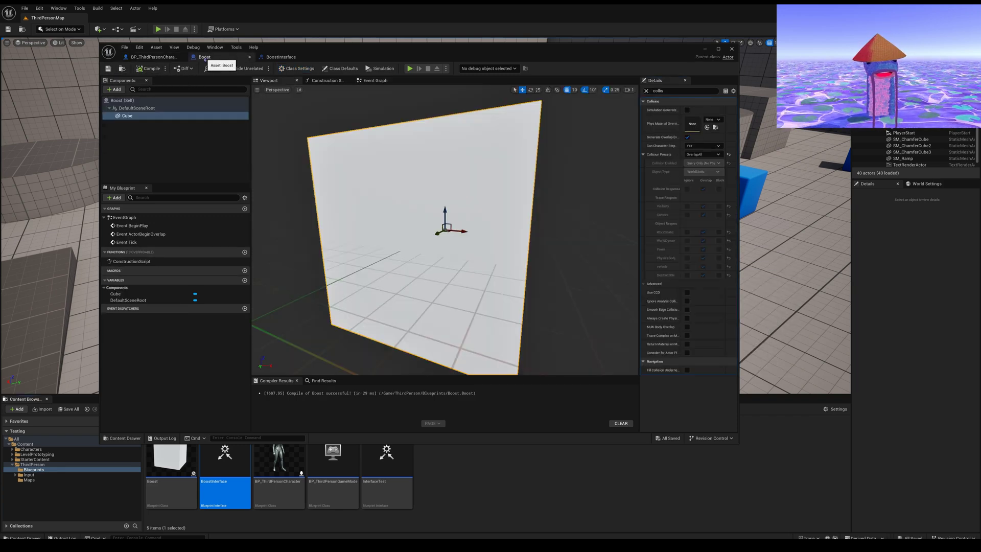
# Step: Add BoostInterface to the Boost Blueprint's Implemented Interfaces, save it, and view its Event Graph
pyautogui.click(297, 68)
pyautogui.click(692, 109)
pyautogui.click(720, 136)
pyautogui.click(109, 68)
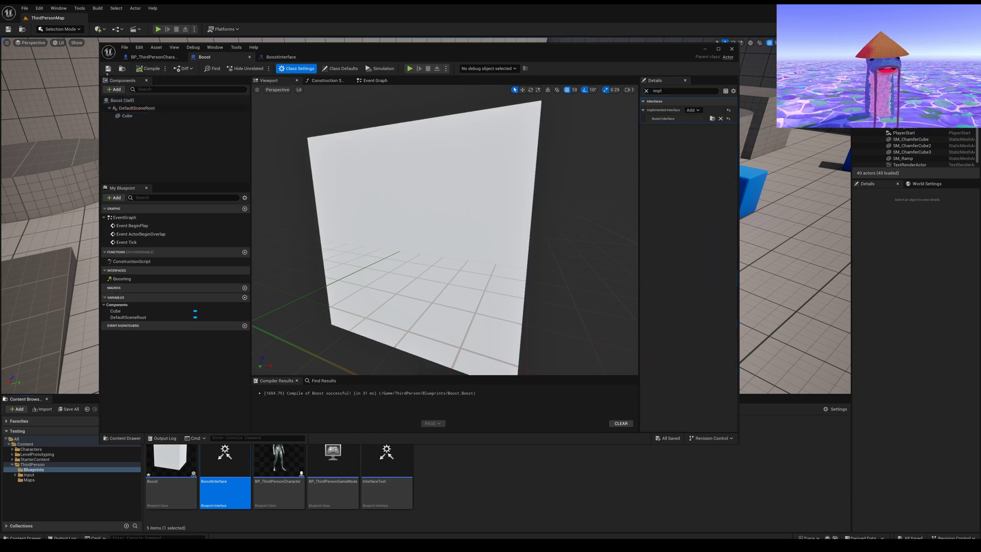
pyautogui.click(127, 115)
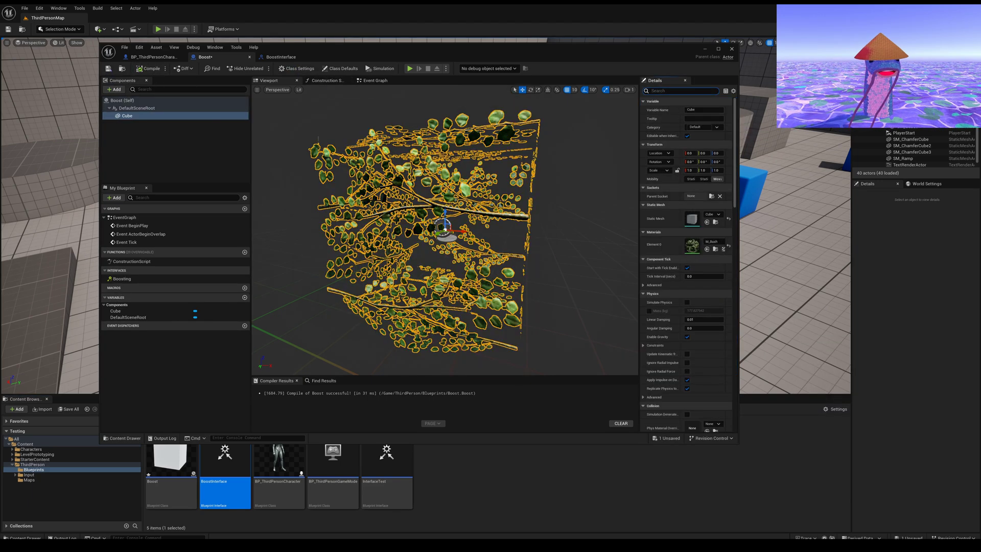
pyautogui.click(108, 68)
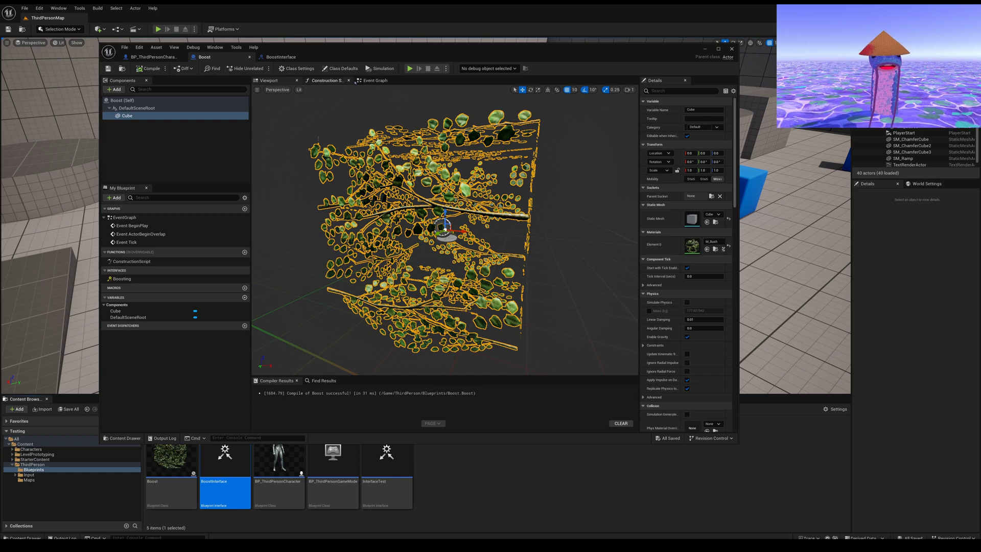
pyautogui.click(374, 81)
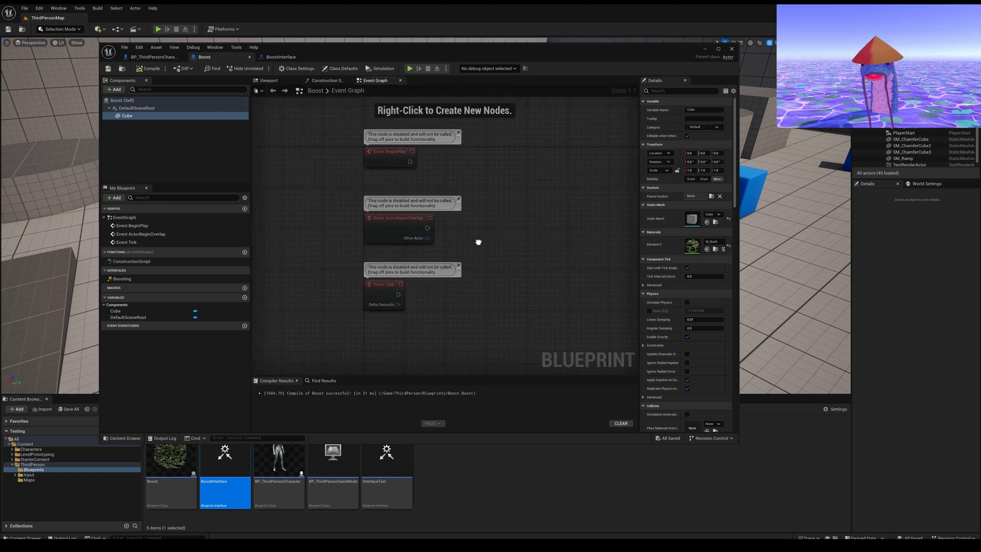
# Step: Call the Boosting interface message from Boost's overlap event
pyautogui.moveTo(478, 242); pyautogui.dragTo(412, 255, button='right')
pyautogui.moveTo(373, 242); pyautogui.dragTo(442, 236)
pyautogui.write('boost')
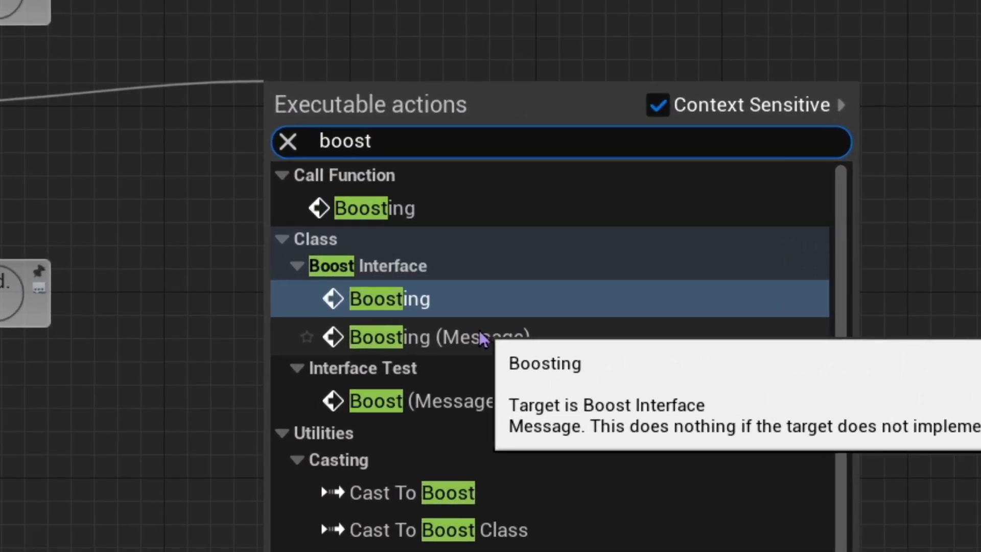
pyautogui.click(481, 338)
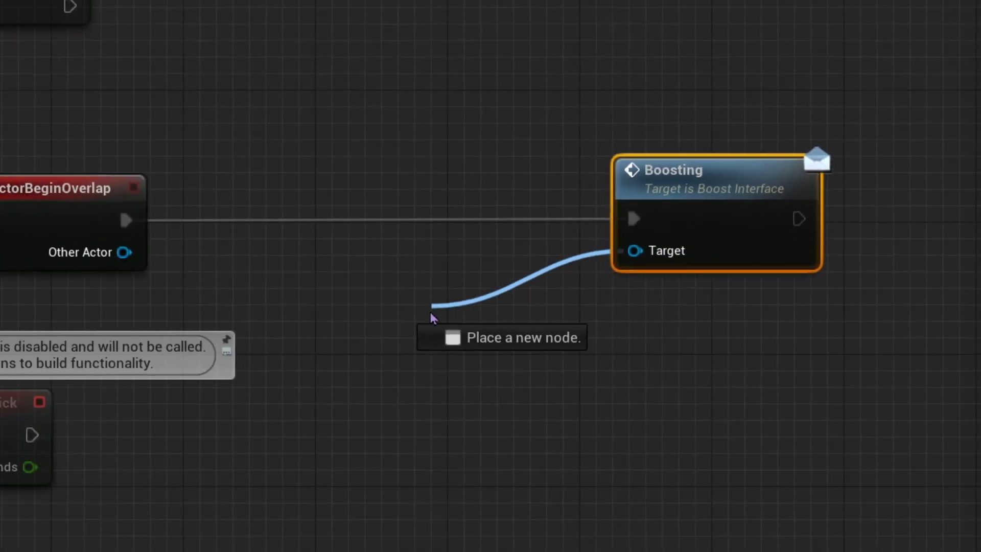
# Step: Feed Boosting's Target from a Get Actor Of Class node set to BP_ThirdPersonCharacter
pyautogui.moveTo(735, 258); pyautogui.dragTo(542, 319)
pyautogui.write('ge')
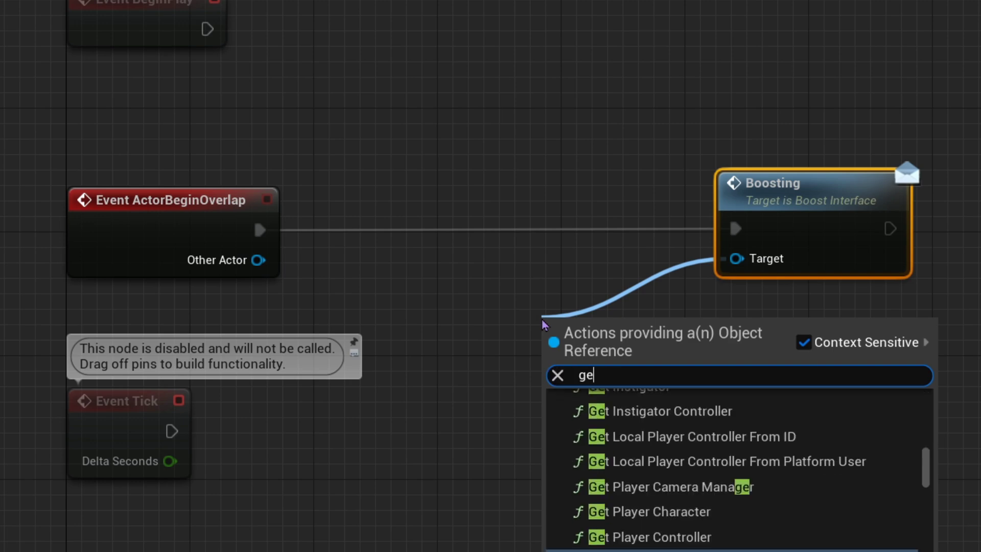
pyautogui.write('tac')
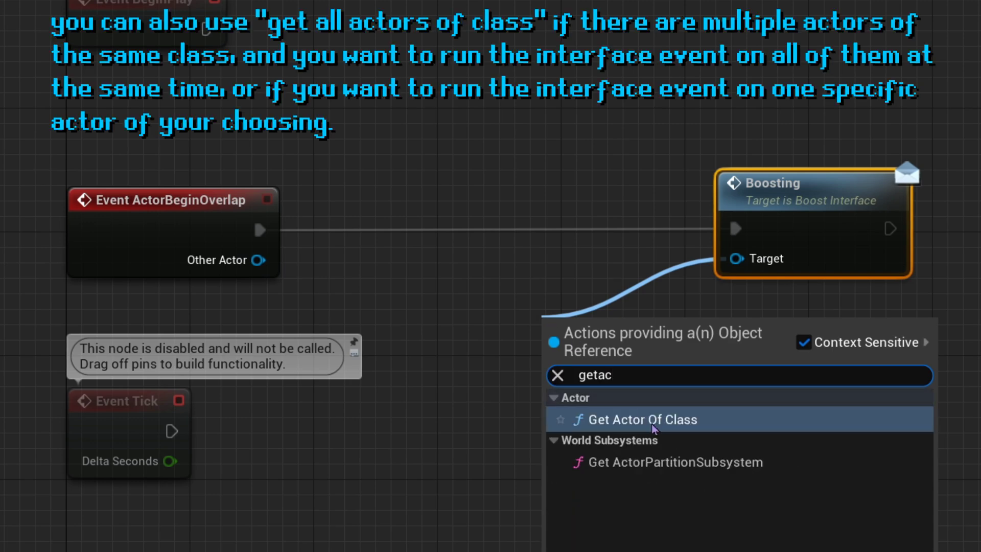
pyautogui.click(651, 424)
pyautogui.click(438, 276)
pyautogui.write('BP_')
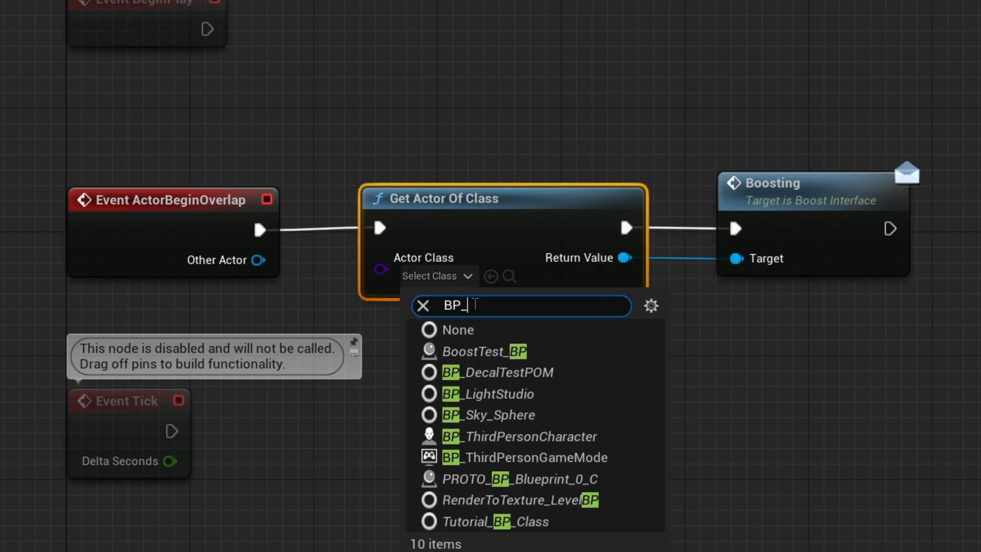
pyautogui.write('thi')
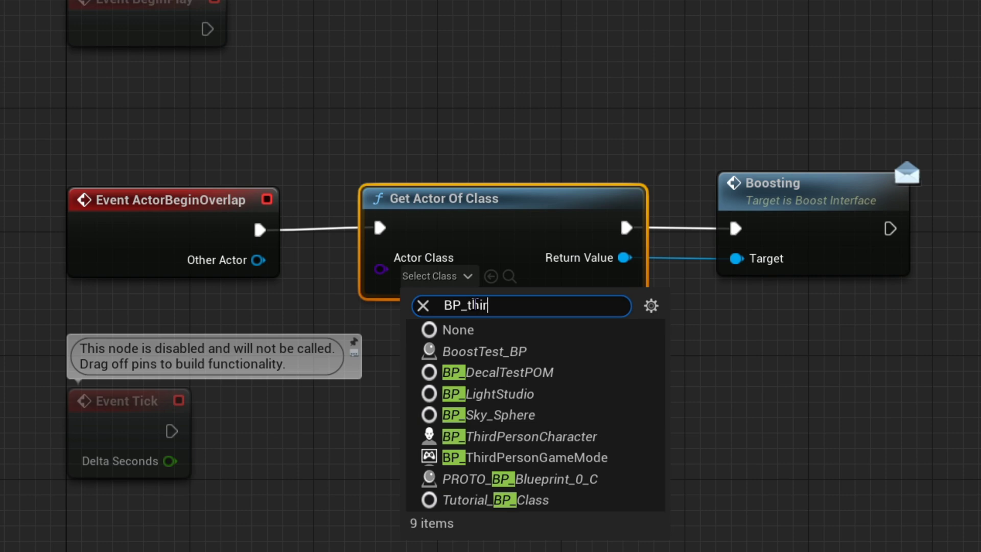
pyautogui.write('r')
pyautogui.press('Down')
pyautogui.click(519, 353)
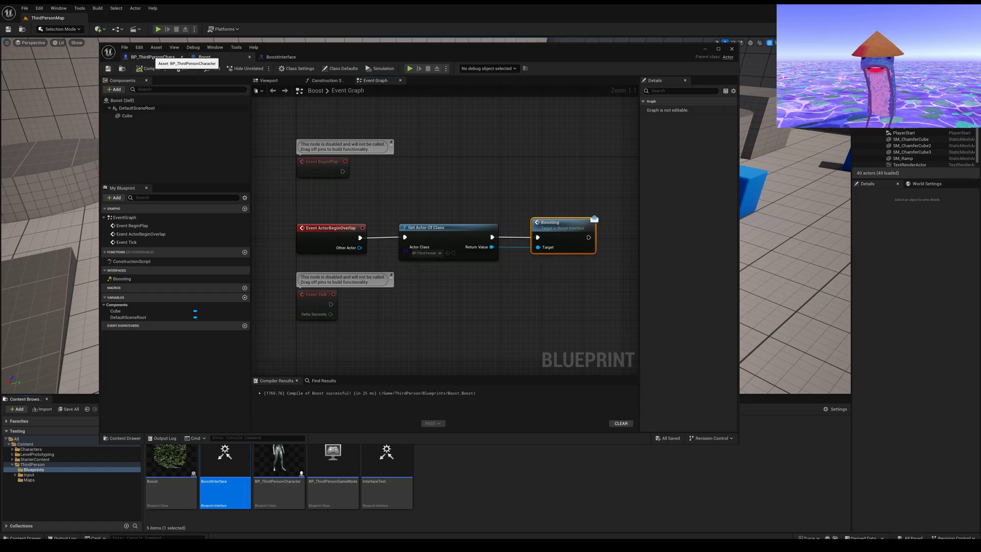
# Step: In BP_ThirdPersonCharacter, drive Launch Character from Event Boosting with Launch Velocity Z 10000
pyautogui.click(158, 57)
pyautogui.rightClick(373, 224)
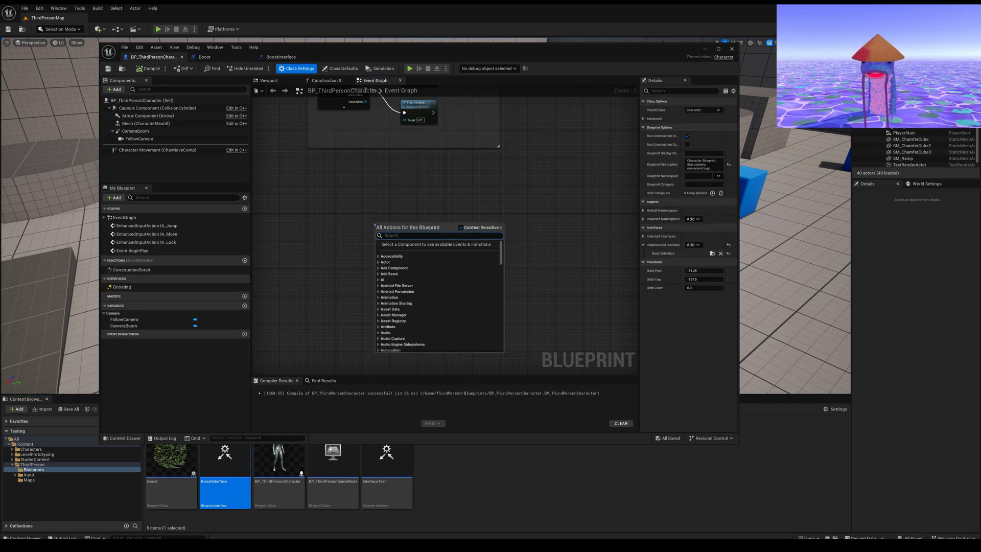
pyautogui.write('boost')
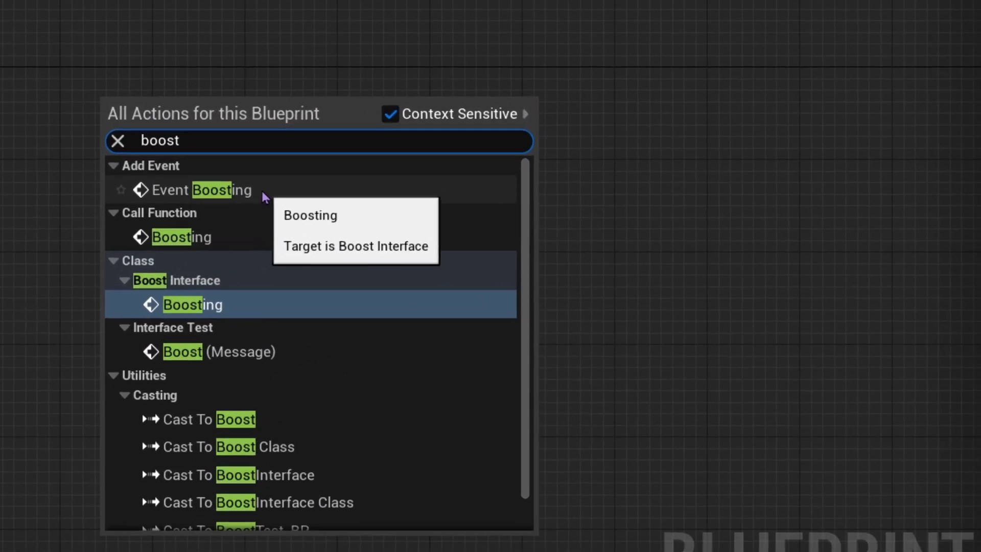
pyautogui.click(261, 189)
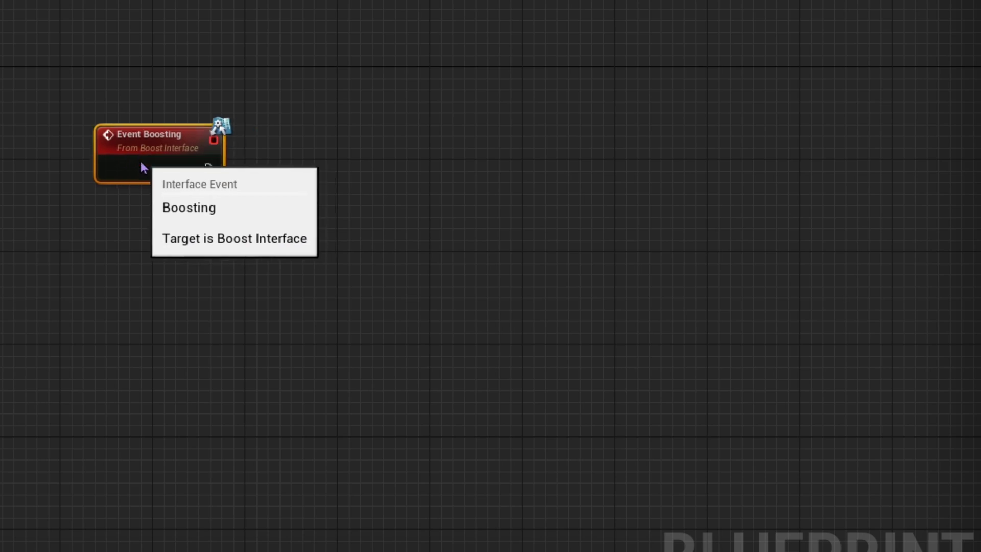
pyautogui.moveTo(206, 174); pyautogui.dragTo(384, 160)
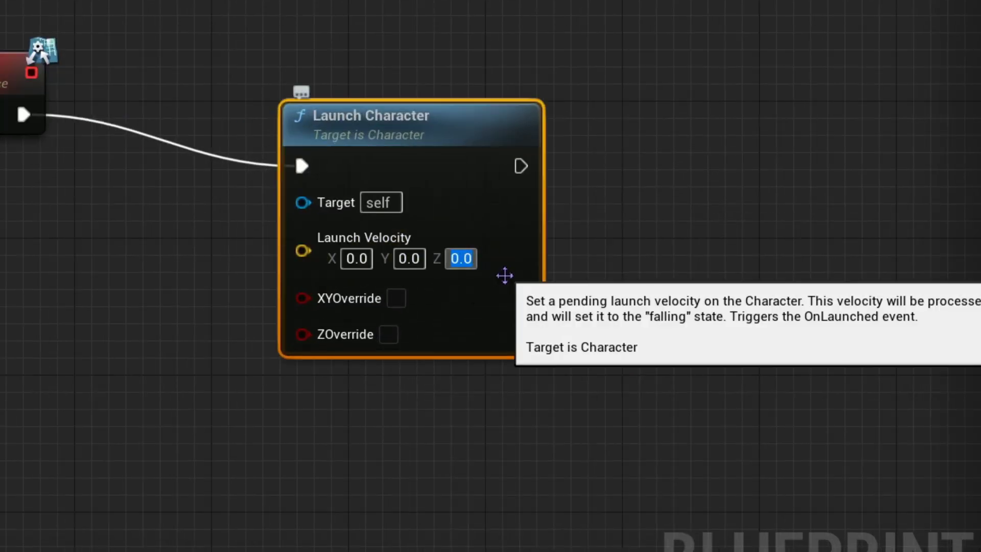
pyautogui.write('10000')
pyautogui.press('Return')
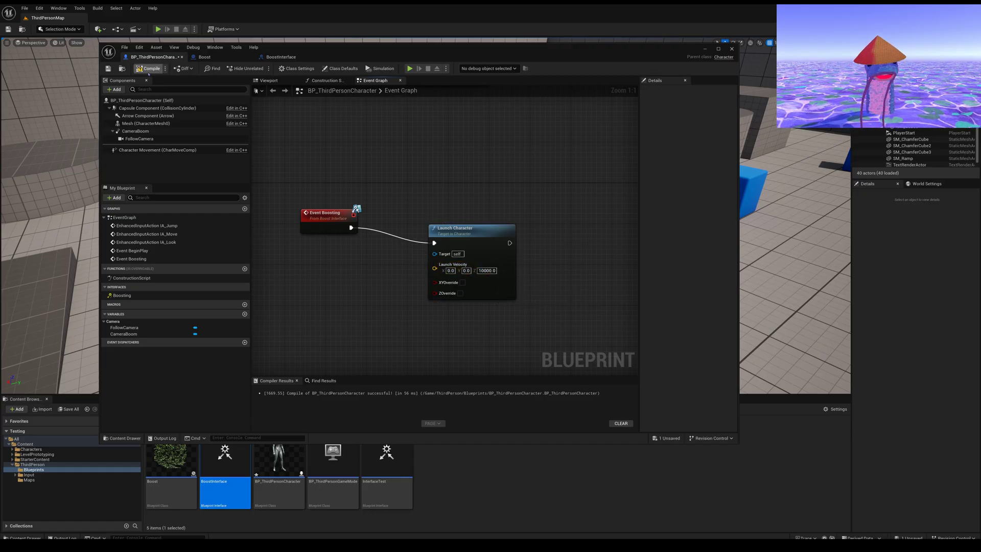
pyautogui.click(207, 56)
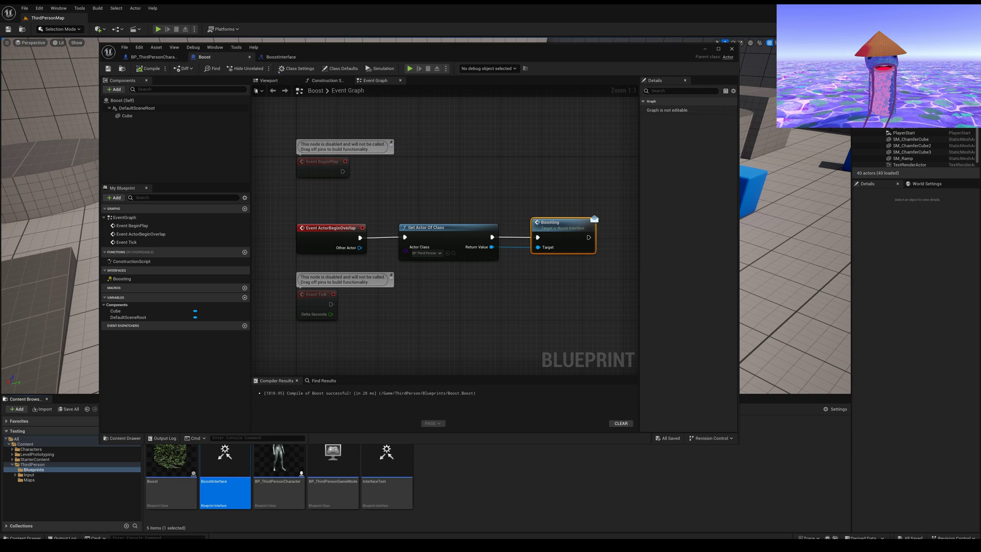
# Step: Close the Blueprint editor and drop a Boost actor onto the ThirdPersonMap floor
pyautogui.click(280, 57)
pyautogui.click(150, 57)
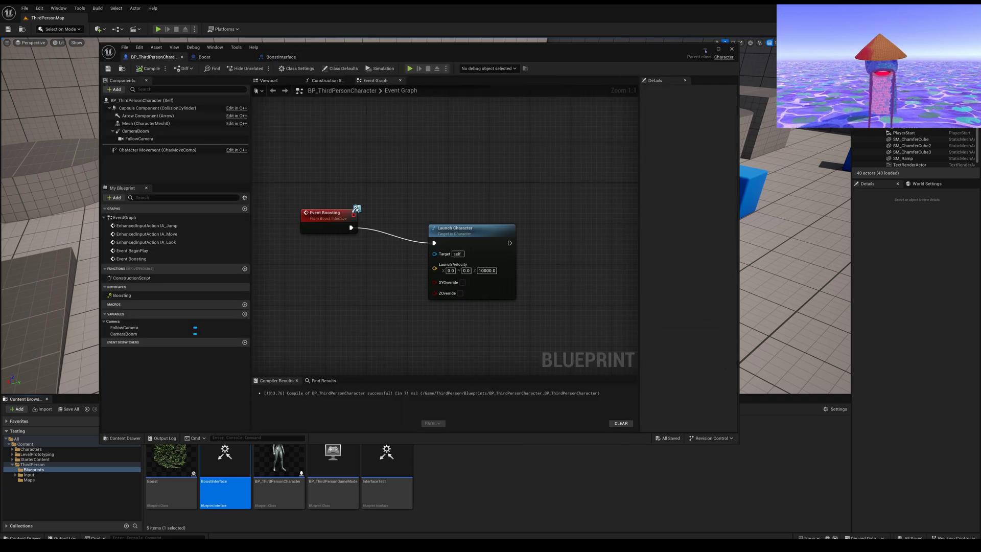
pyautogui.click(731, 48)
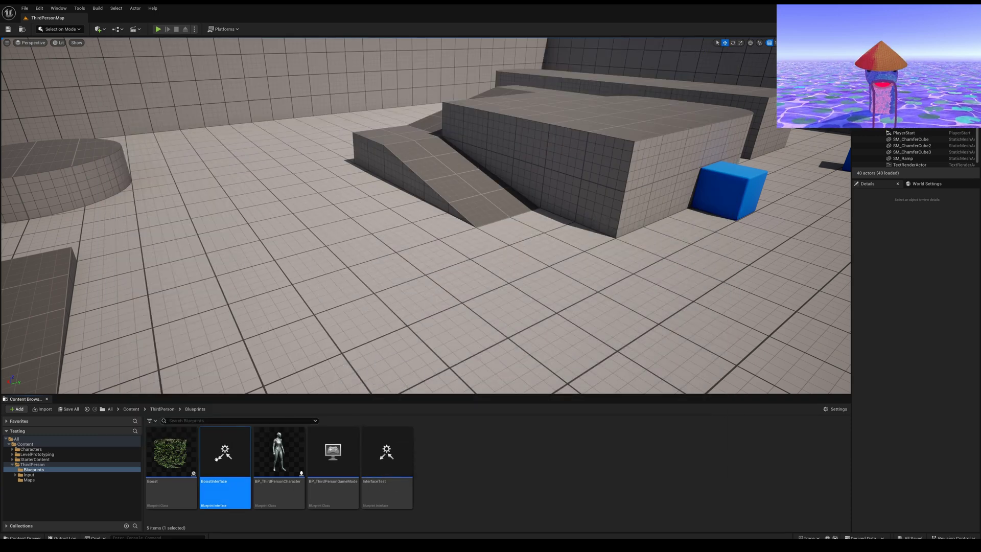
pyautogui.moveTo(172, 452); pyautogui.dragTo(280, 201)
pyautogui.click(157, 29)
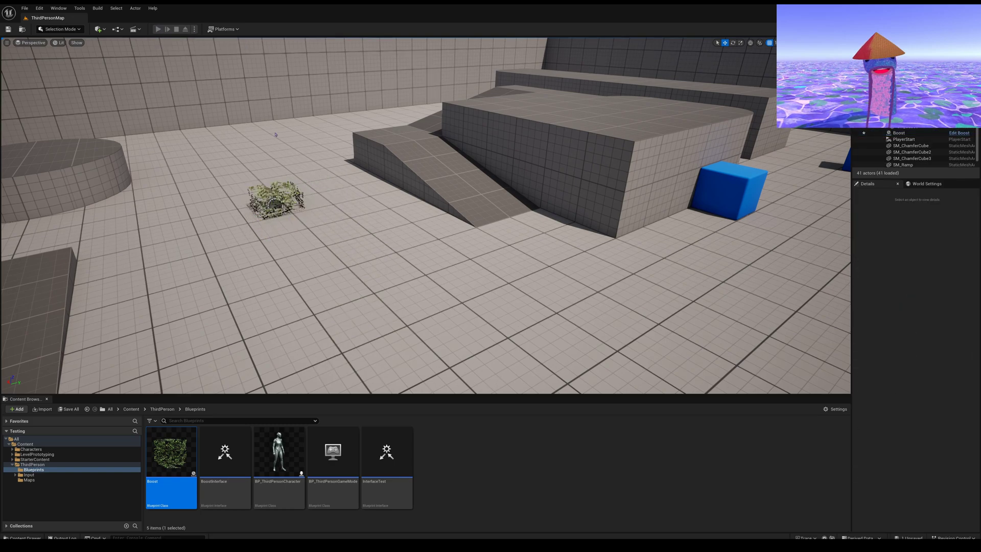
pyautogui.press('w')
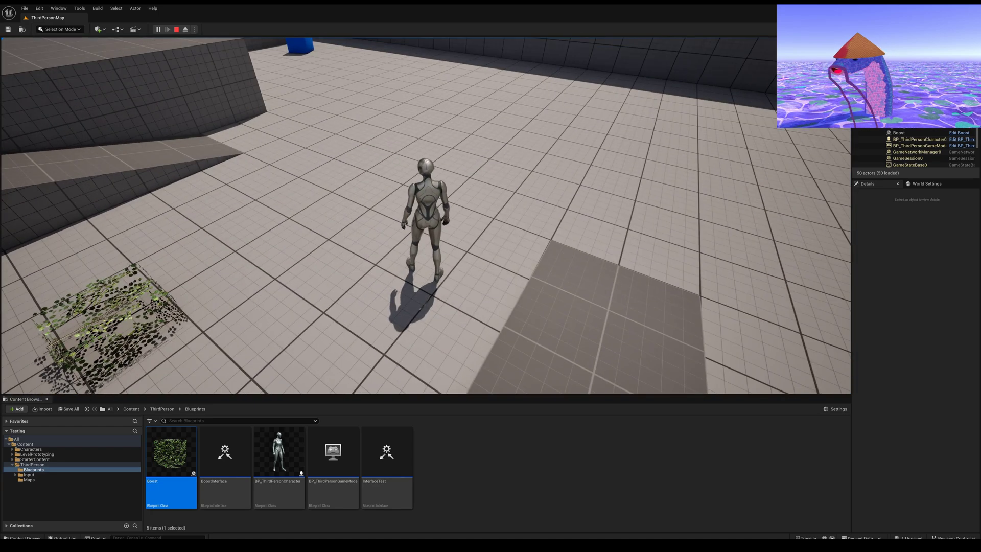
pyautogui.press('Escape')
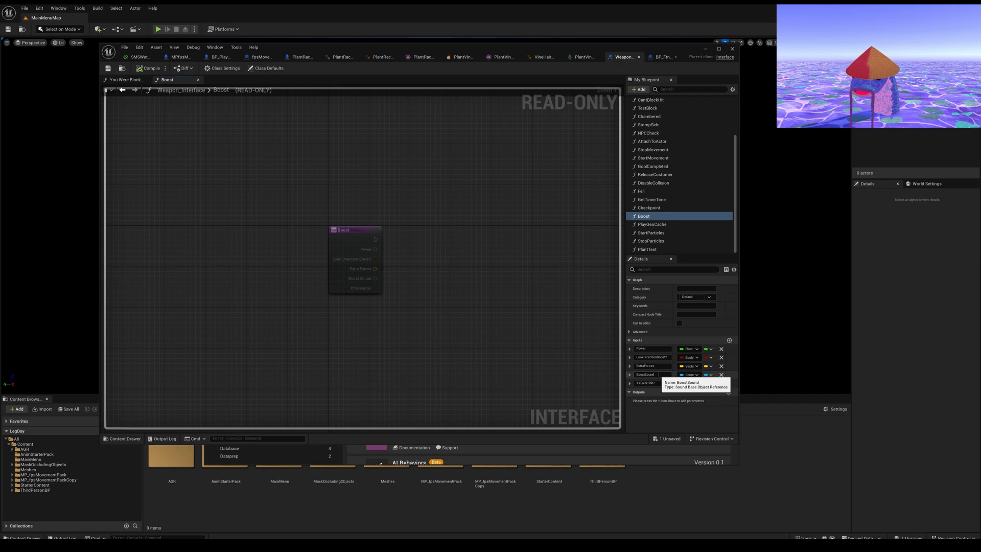
# Step: In BP_FtnBoost's Event Graph, select the four variable nodes and the Boost interface call
pyautogui.click(665, 58)
pyautogui.moveTo(551, 186); pyautogui.dragTo(509, 156, button='right')
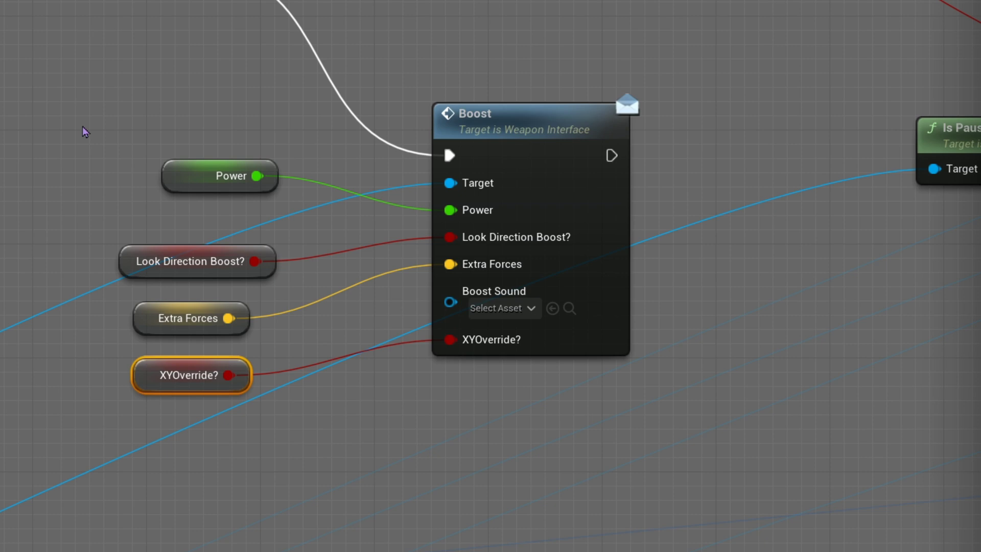
pyautogui.moveTo(85, 131); pyautogui.dragTo(278, 436)
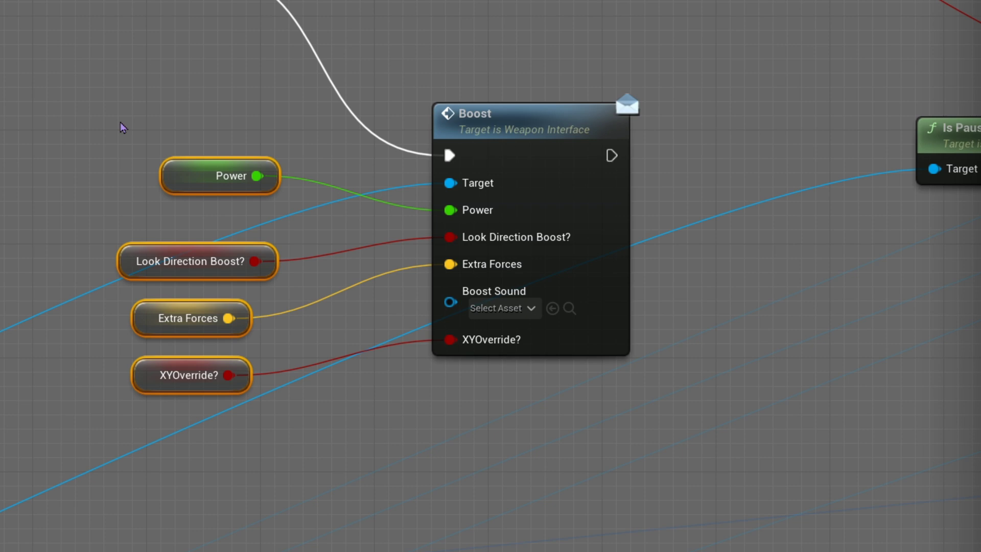
pyautogui.click(533, 144)
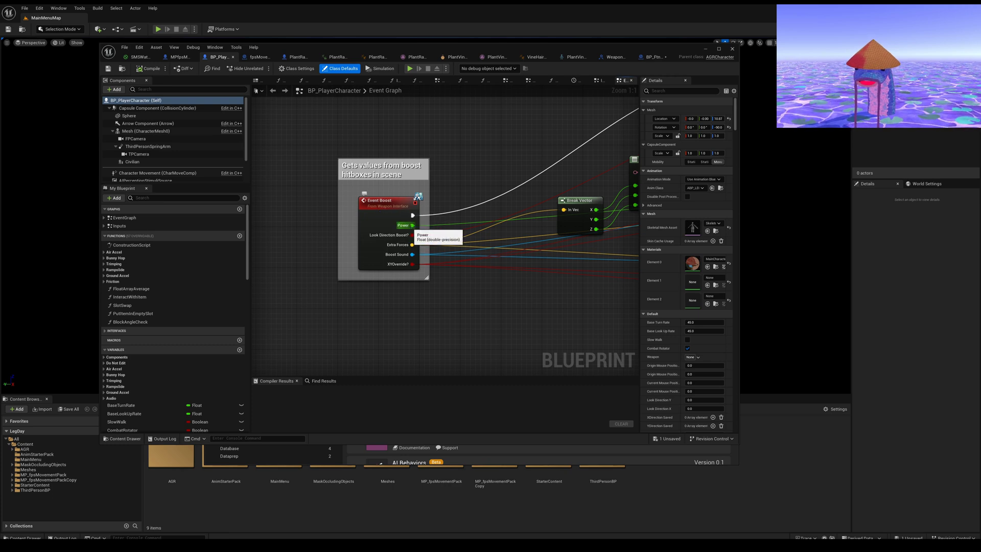
pyautogui.scroll(-2, 517, 244)
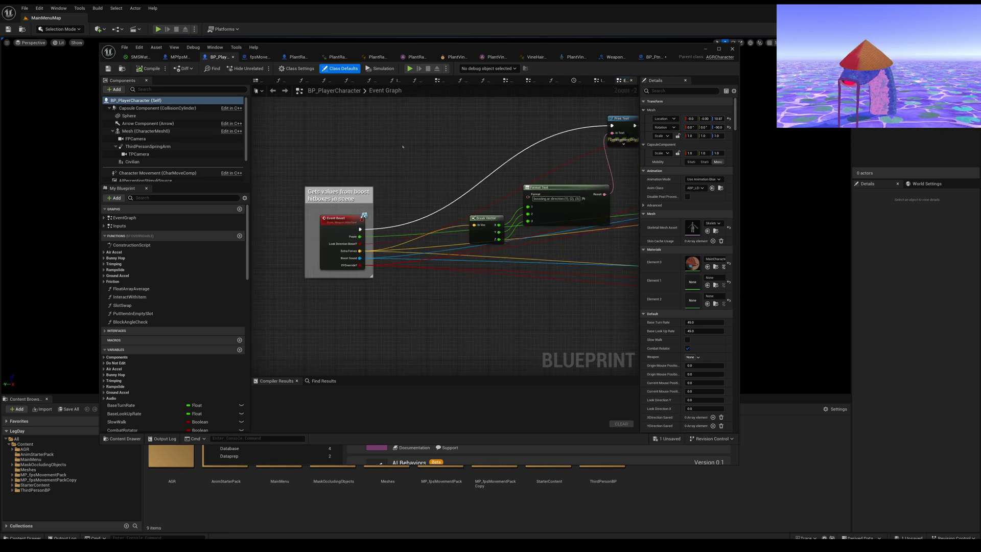